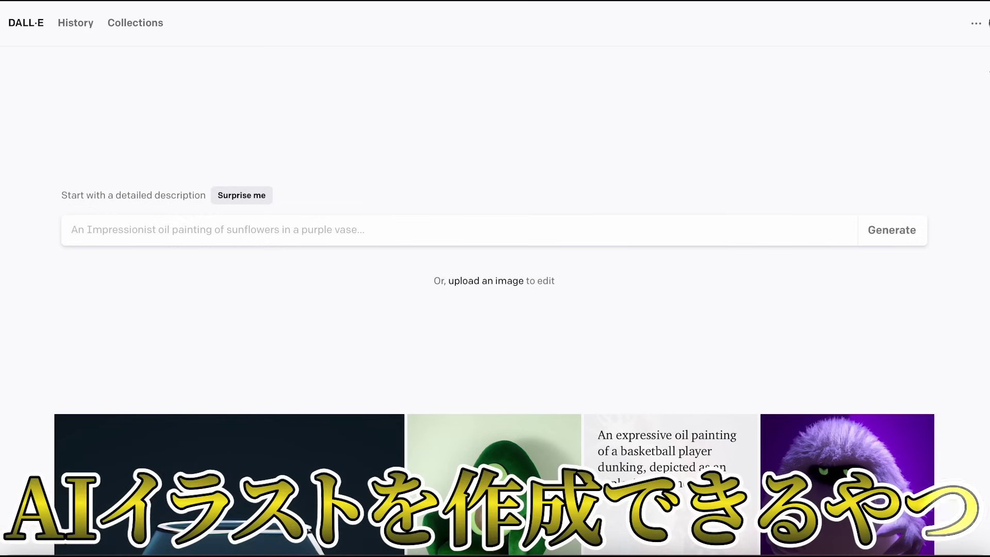
{"action": "scroll", "coordinate": [495, 309], "scroll_direction": "down", "scroll_amount": 15}
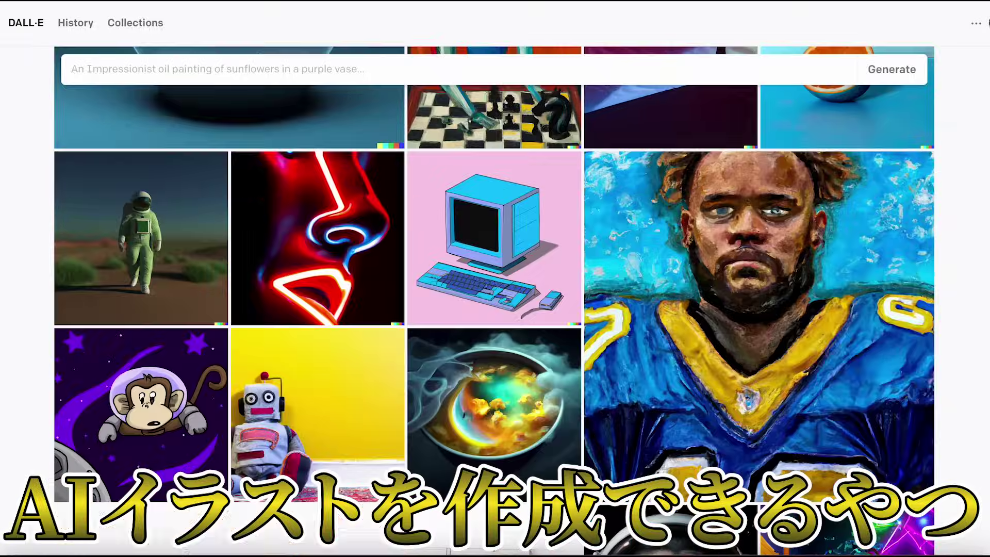
{"action": "scroll", "coordinate": [495, 309], "scroll_direction": "up", "scroll_amount": 20}
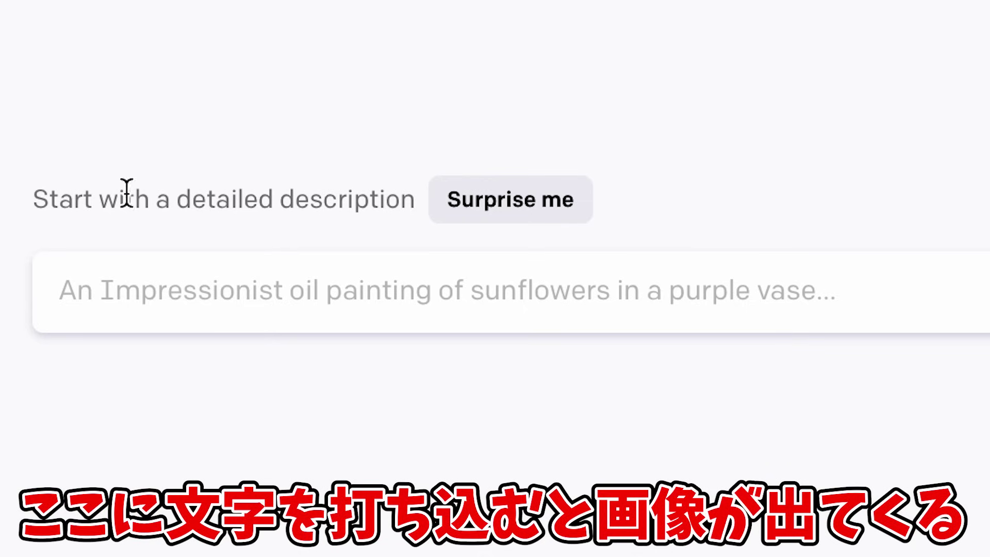
{"action": "left_click", "coordinate": [110, 226]}
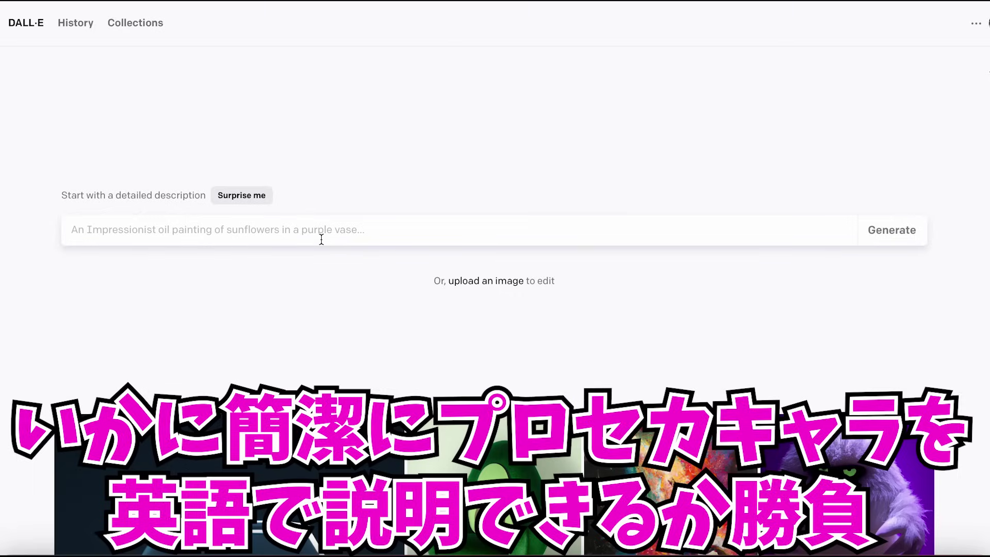
{"action": "left_click", "coordinate": [321, 239]}
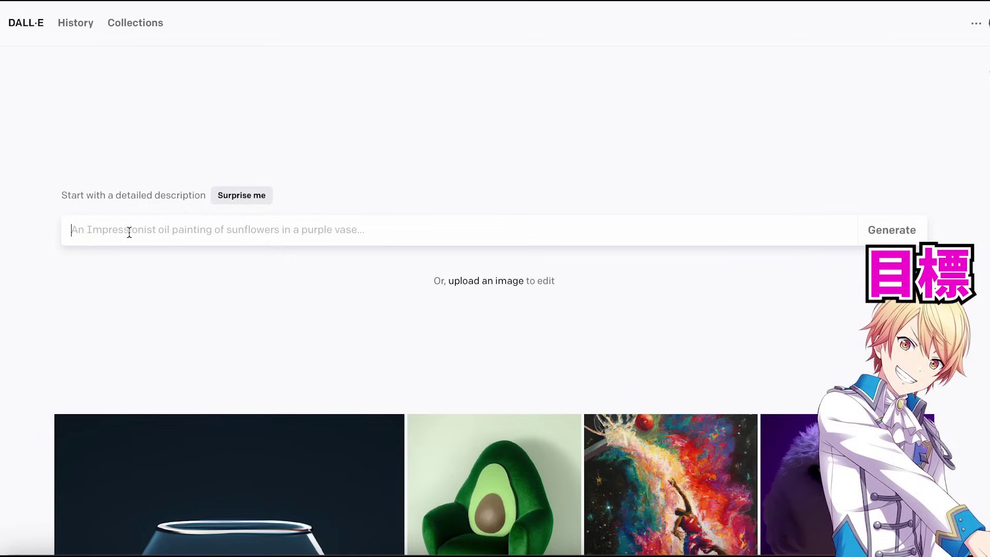
Enter the image description "yarrow to orange gradation boy like big star".
{"action": "left_click", "coordinate": [129, 232]}
{"action": "type", "text": "yerrow "}
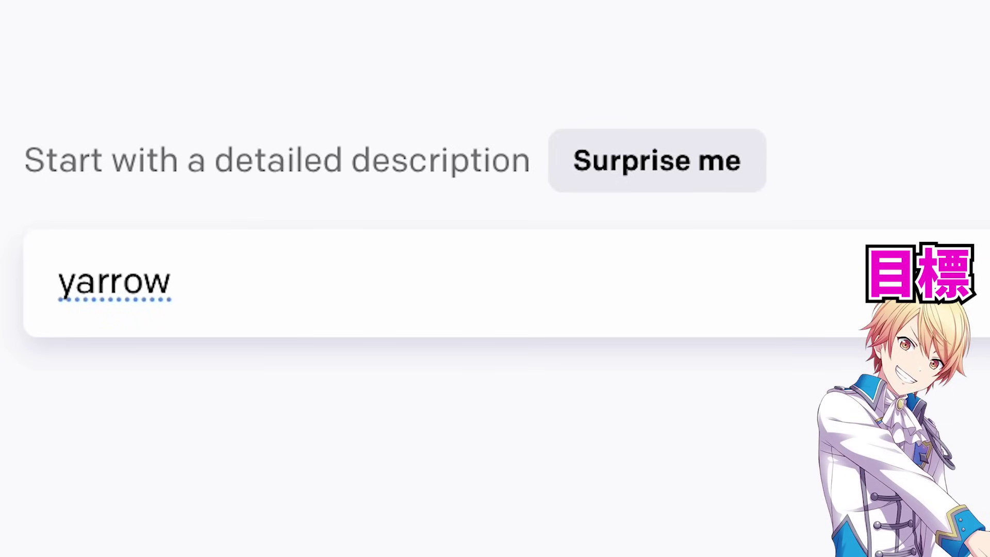
{"action": "type", "text": "to orange "}
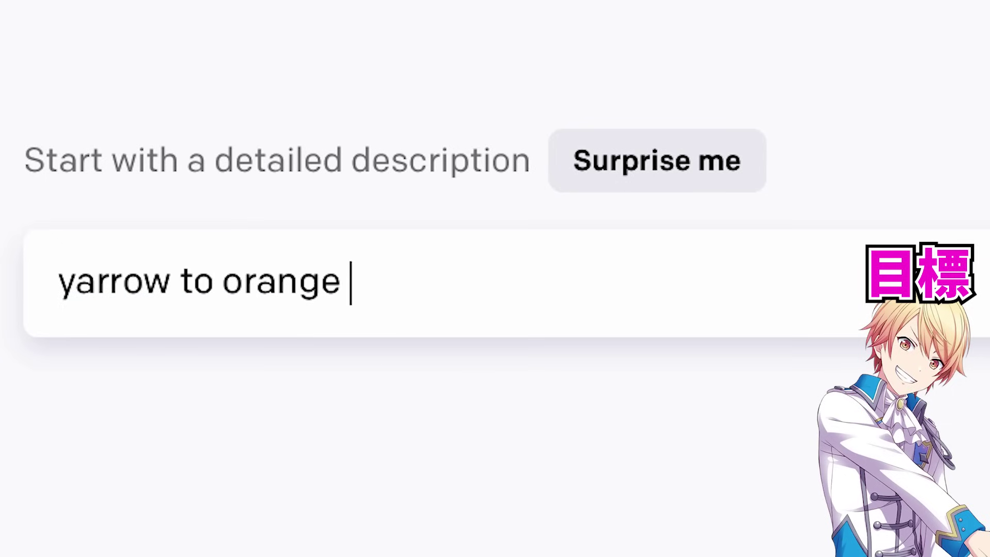
{"action": "type", "text": "グラデーション"}
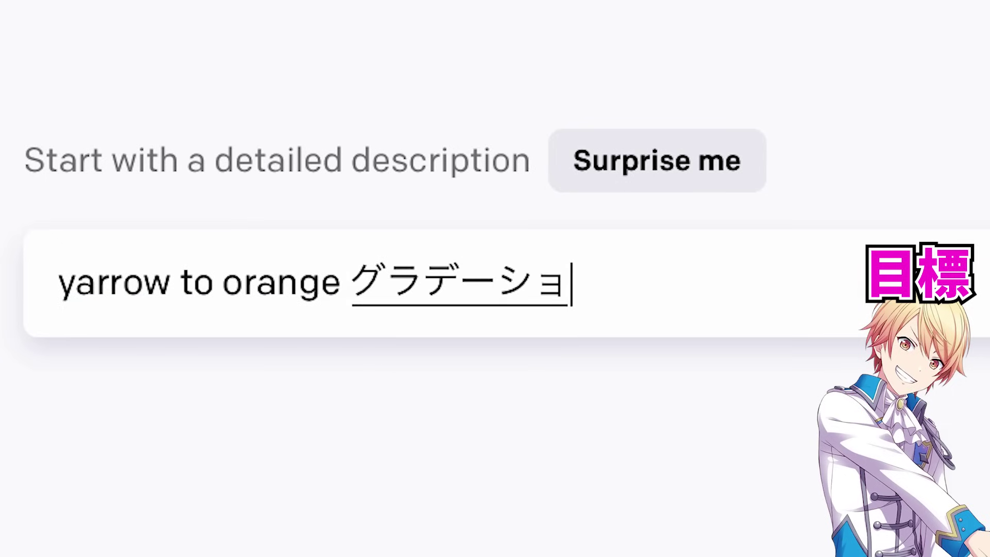
{"action": "key", "text": "space"}
{"action": "key", "text": "space"}
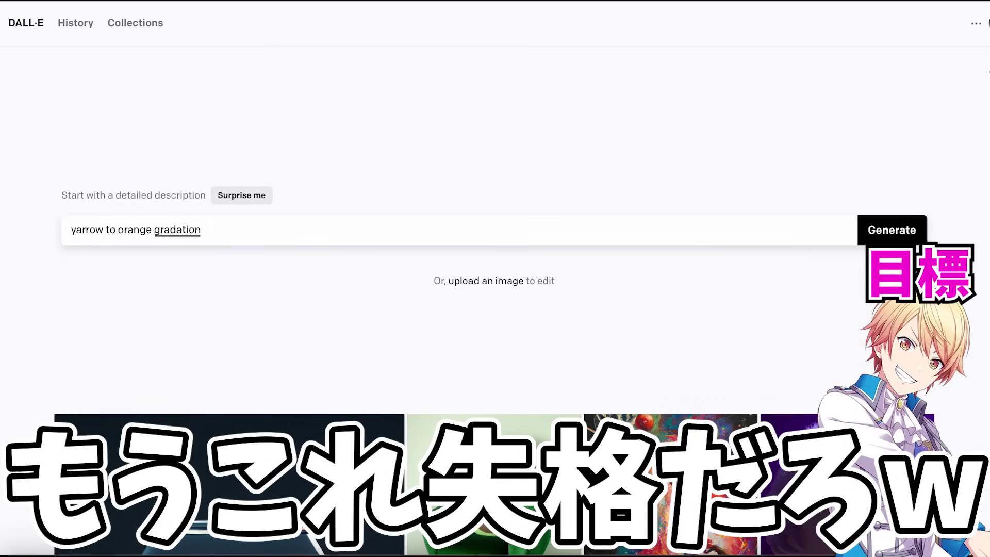
{"action": "key", "text": "Return"}
{"action": "type", "text": "boy "}
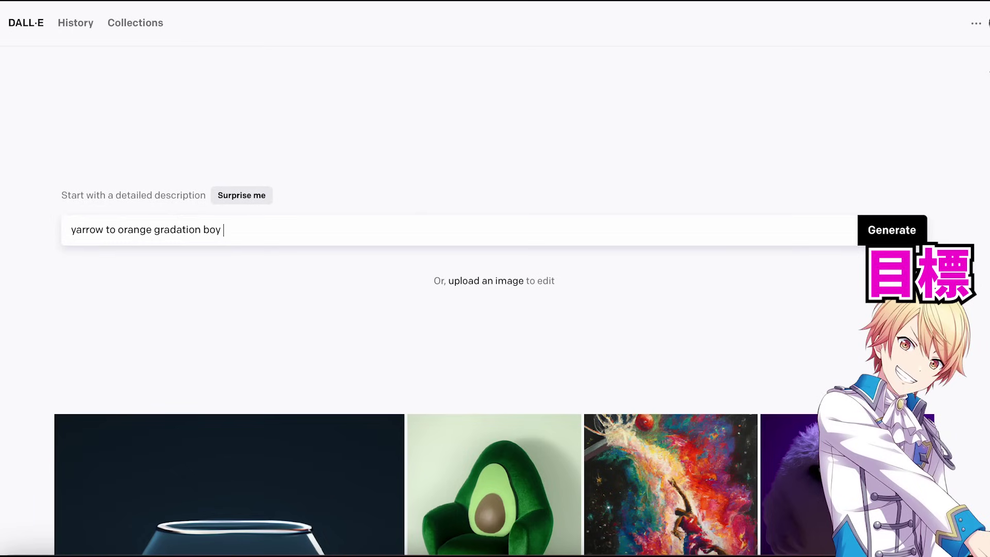
{"action": "type", "text": "like big s"}
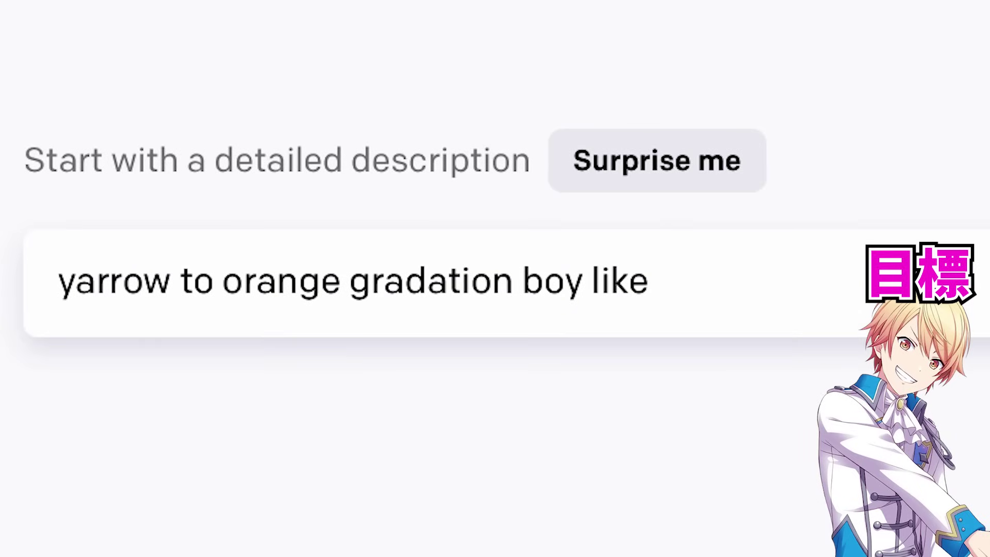
{"action": "type", "text": "tar"}
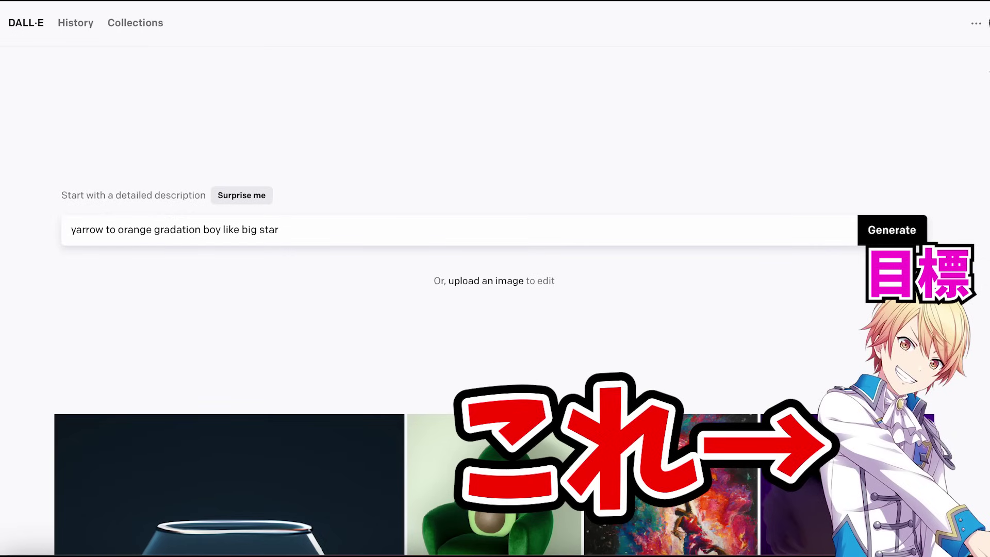
Append "base white shirt inner Blue" to the end of the description.
{"action": "type", "text": "base white shirt"}
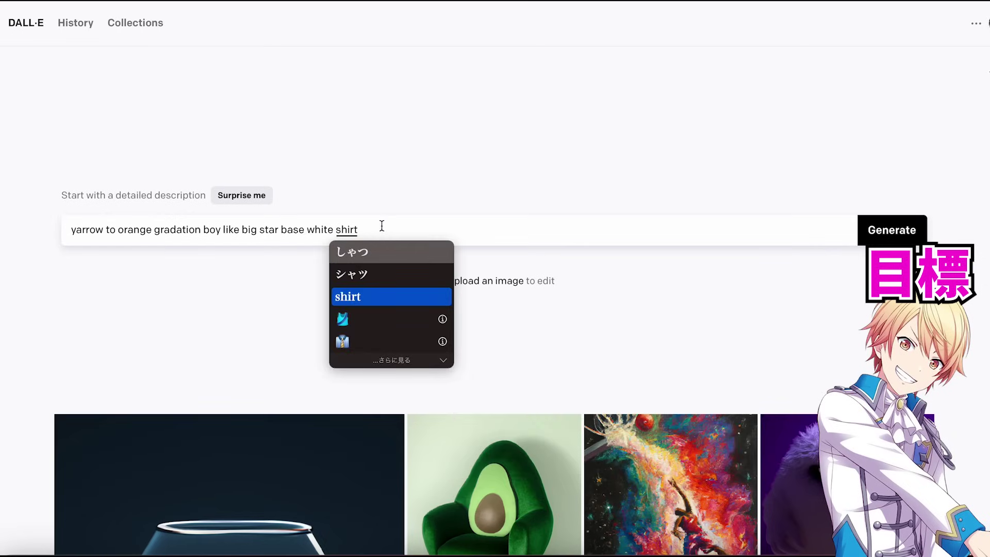
{"action": "key", "text": "Return"}
{"action": "type", "text": "inner Blue"}
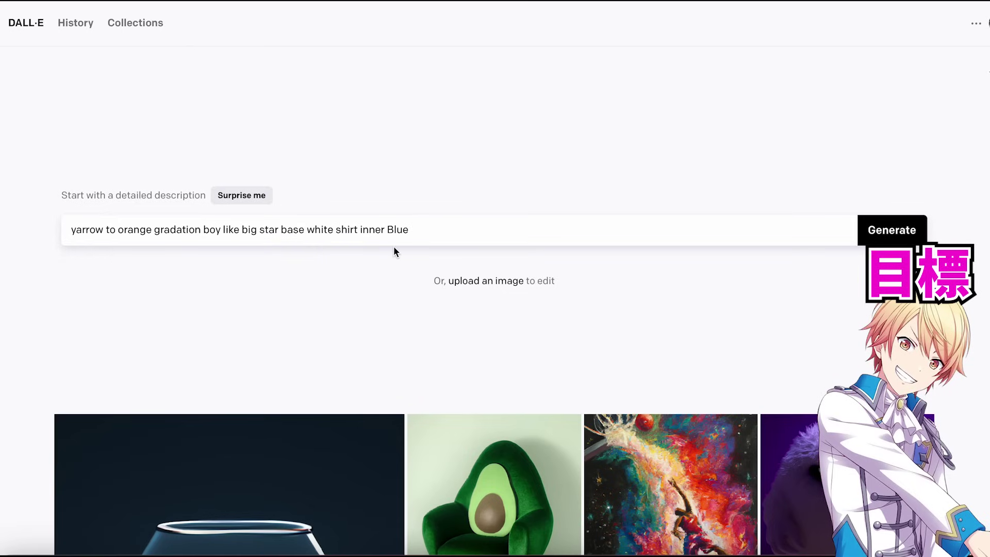
Insert "put on" before "base" in the description and generate the images.
{"action": "left_click", "coordinate": [280, 230]}
{"action": "type", "text": "put on"}
{"action": "left_click", "coordinate": [641, 231]}
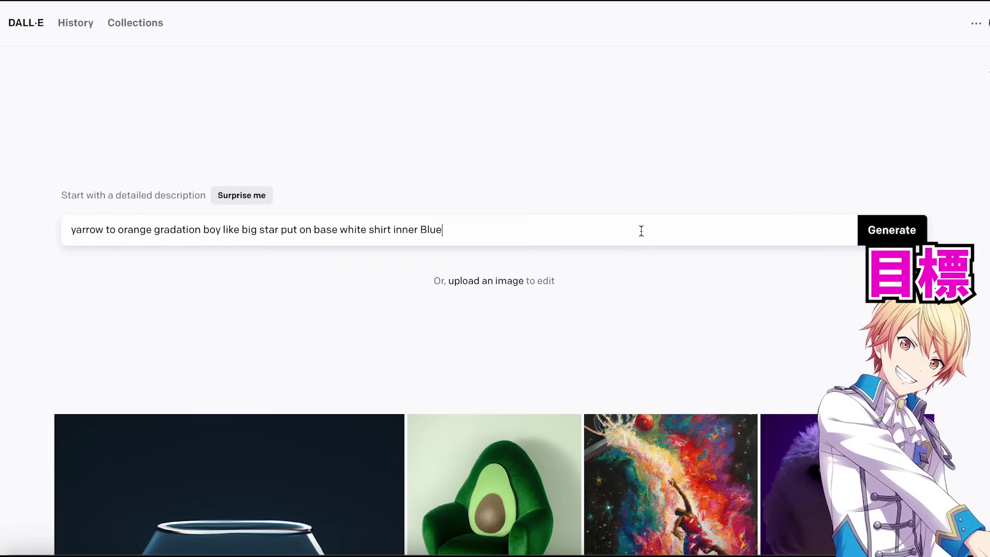
{"action": "left_click", "coordinate": [901, 241]}
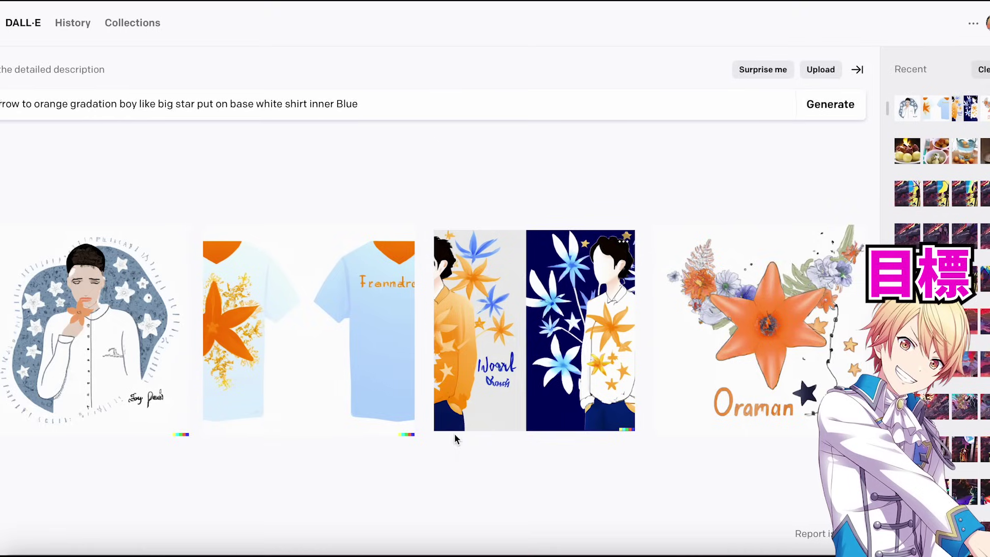
View the generated picture of two faceless figures with star-shaped flowers enlarged, and return to the results.
{"action": "left_click", "coordinate": [454, 433]}
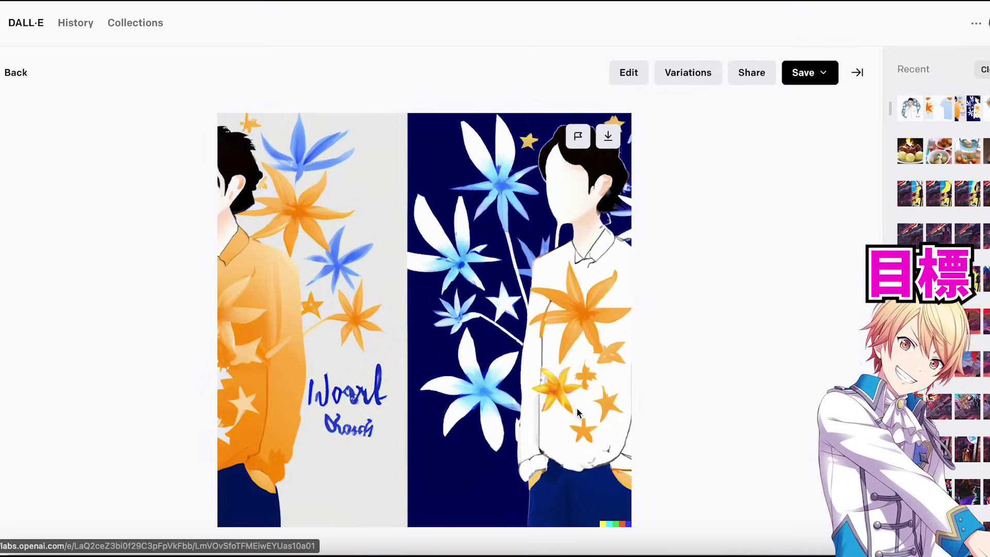
{"action": "key", "text": "Escape"}
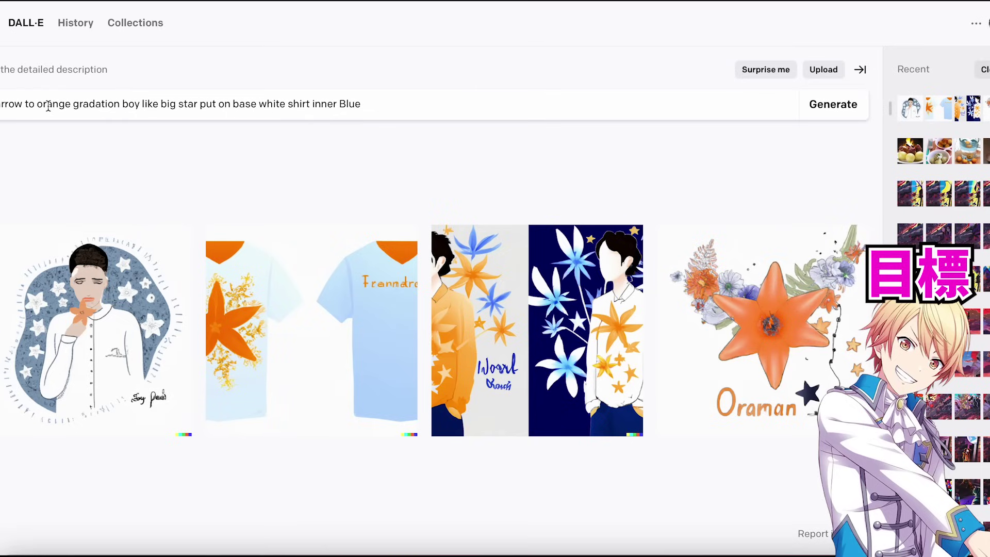
{"action": "left_click", "coordinate": [120, 103]}
{"action": "type", "text": "hair"}
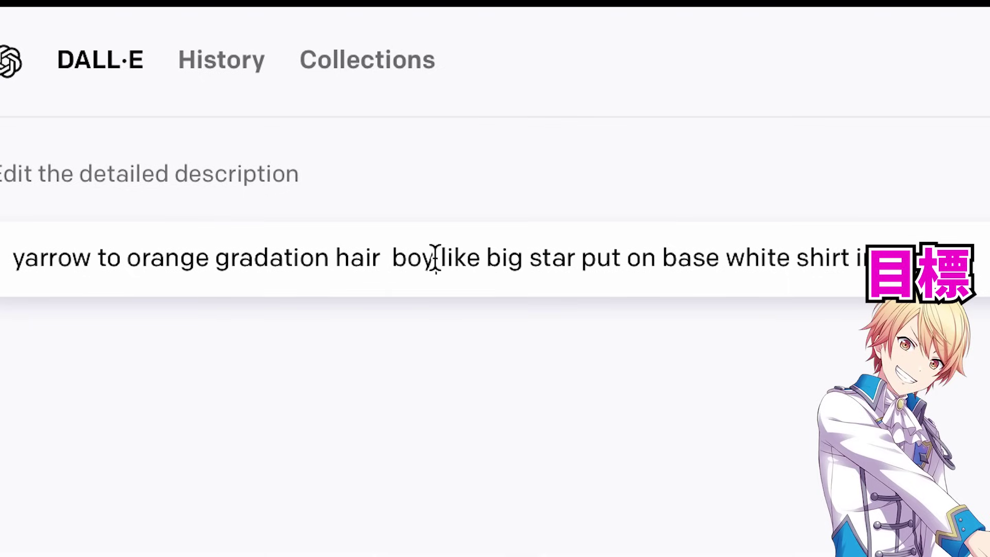
{"action": "left_click_drag", "start_coordinate": [188, 101], "coordinate": [246, 102]}
{"action": "left_click_drag", "start_coordinate": [576, 260], "coordinate": [442, 266]}
{"action": "key", "text": "BackSpace"}
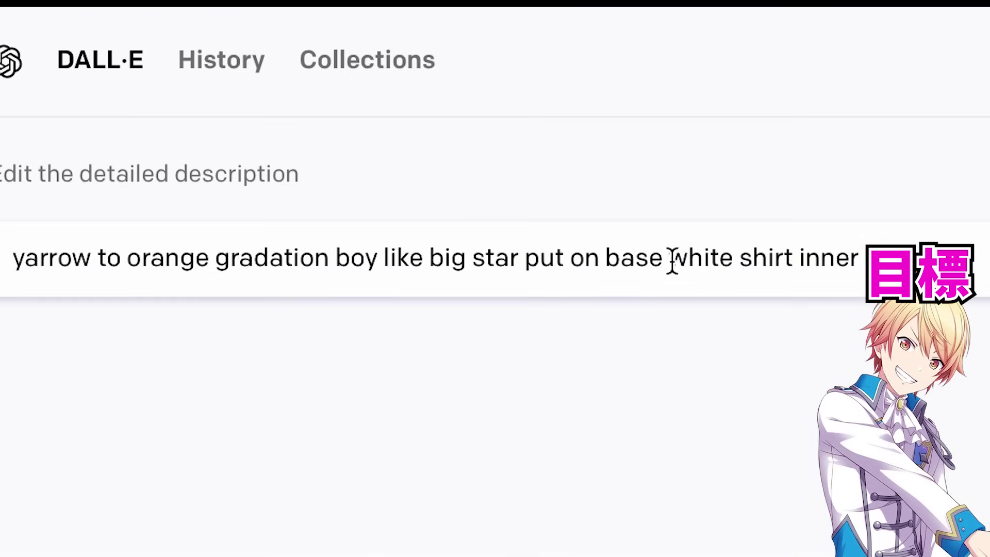
Replace "shirt inner Blue" with "&Blue 5.64" and move "like big star" to the end of the description.
{"action": "left_click_drag", "start_coordinate": [856, 258], "coordinate": [740, 259]}
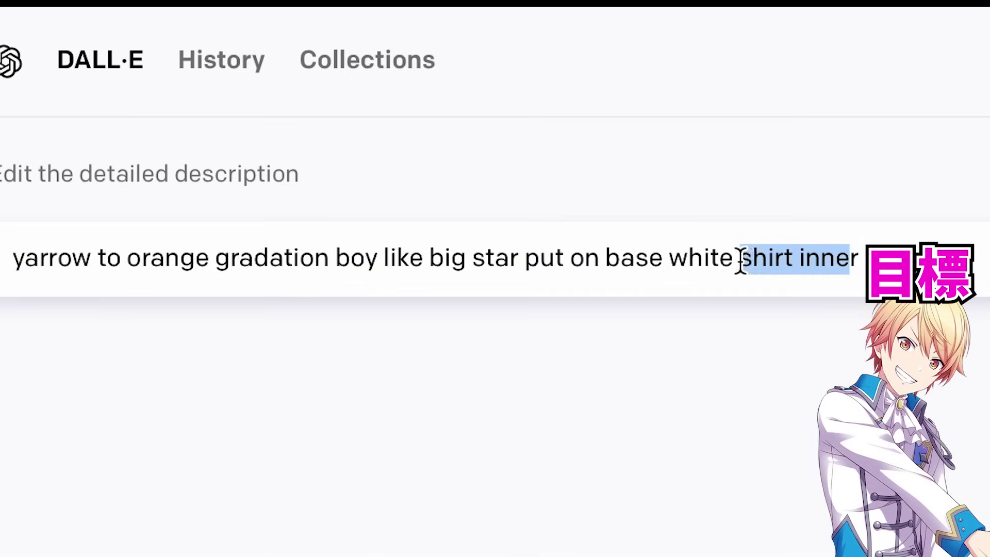
{"action": "type", "text": "rBlue"}
{"action": "left_click", "coordinate": [756, 258]}
{"action": "key", "text": "BackSpace"}
{"action": "type", "text": "&Blue 5.64 like big sta"}
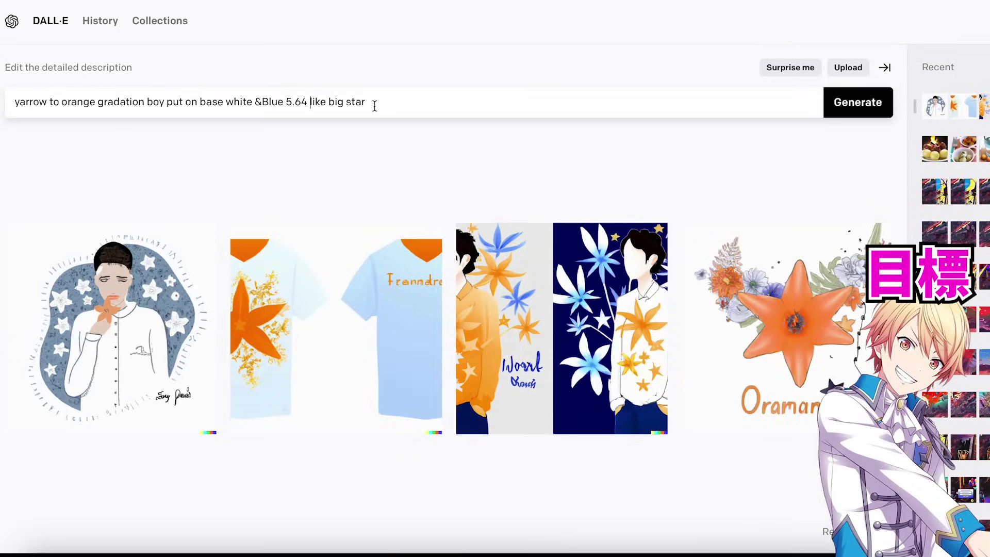
Insert "eye kurikuri left hand in chest" before "like big star" in the description.
{"action": "type", "text": "eye kurikur"}
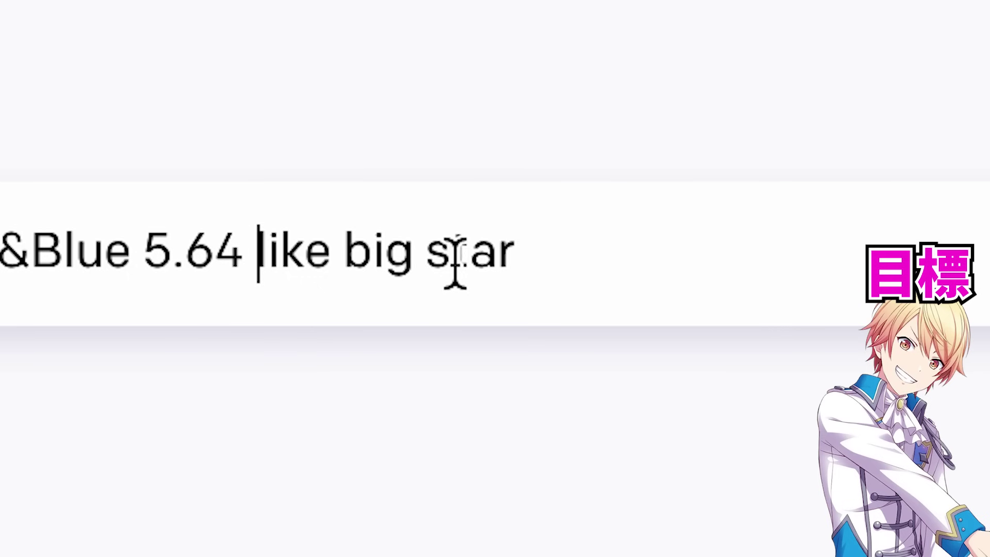
{"action": "type", "text": "i"}
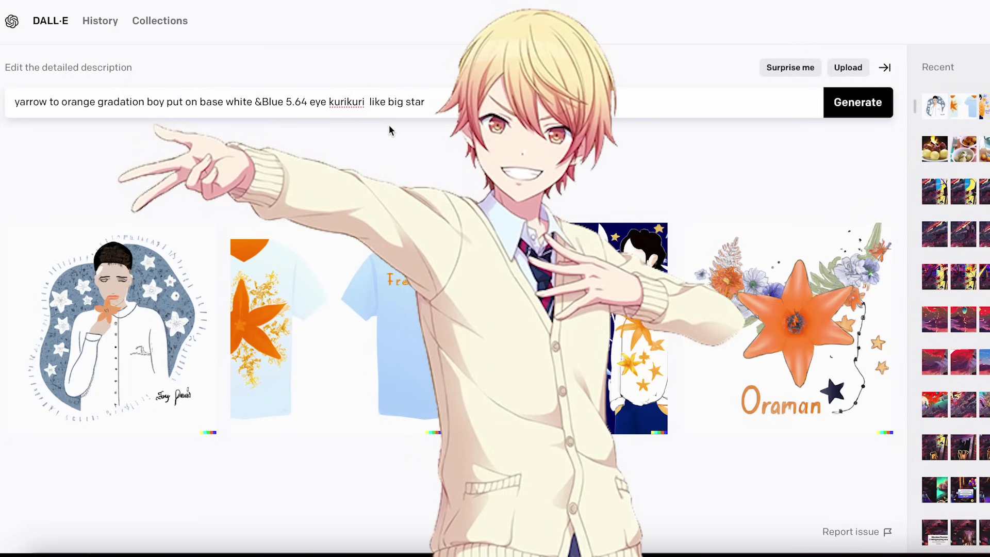
{"action": "type", "text": "left hand  in "}
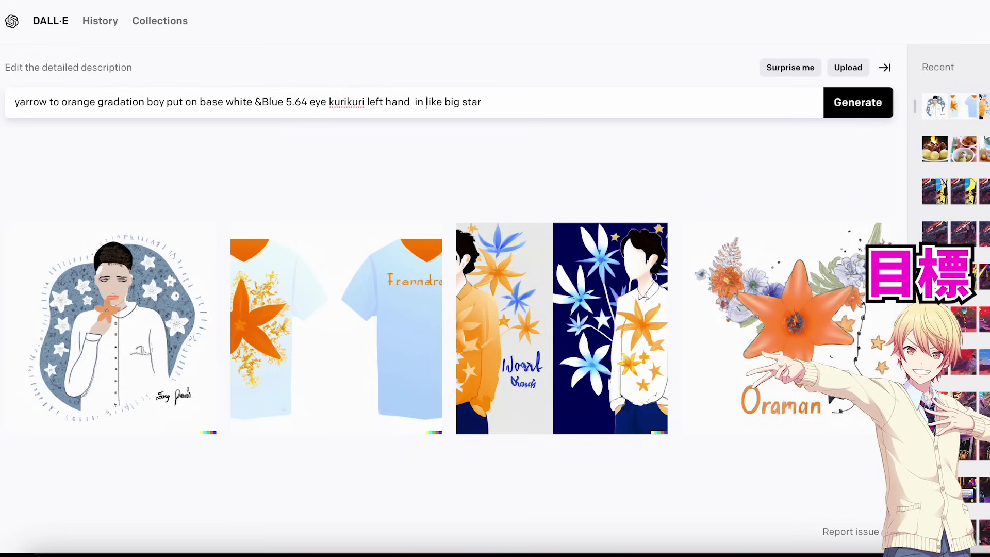
{"action": "type", "text": "t"}
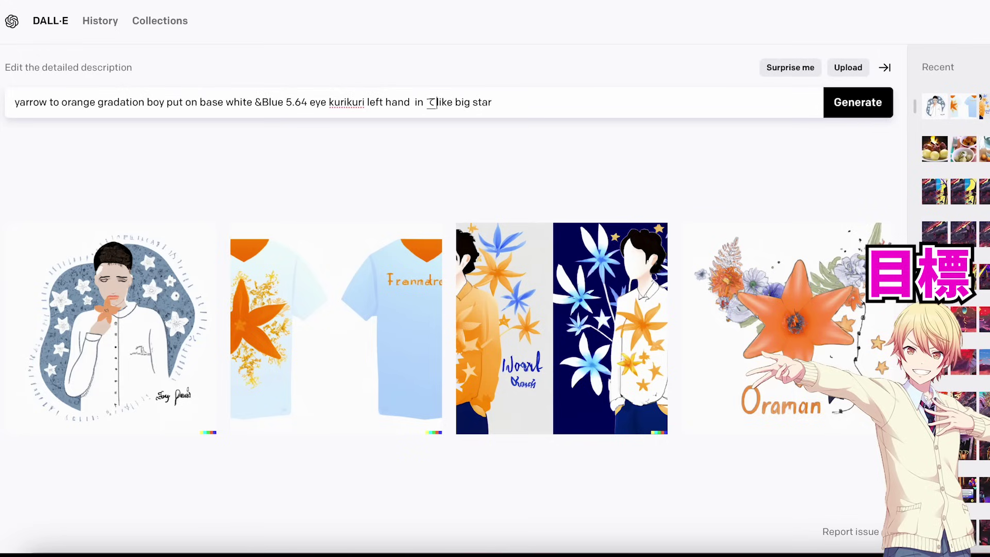
{"action": "type", "text": "hest"}
{"action": "key", "text": "Return"}
Add "right hand space" before "like big star" and generate new images from the description.
{"action": "type", "text": "right hand"}
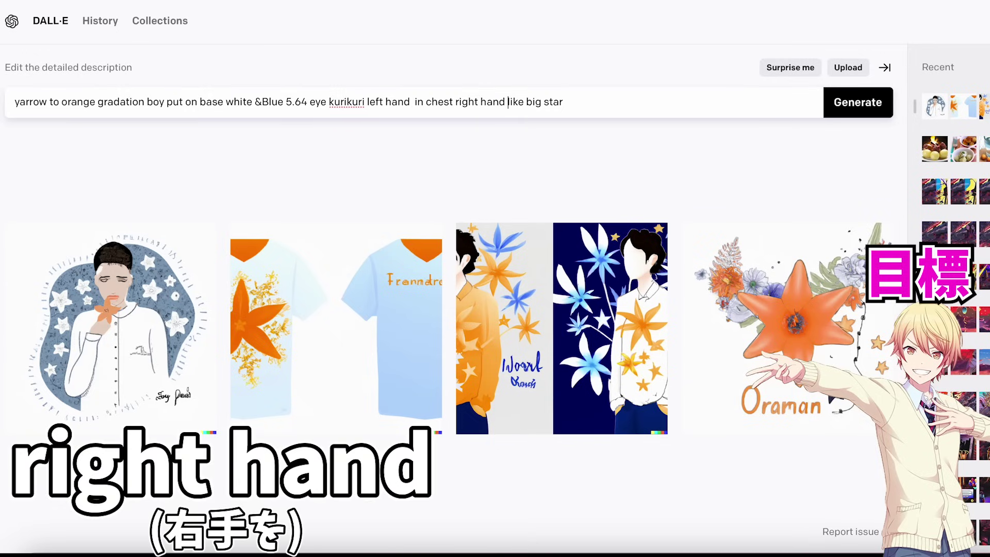
{"action": "type", "text": "space"}
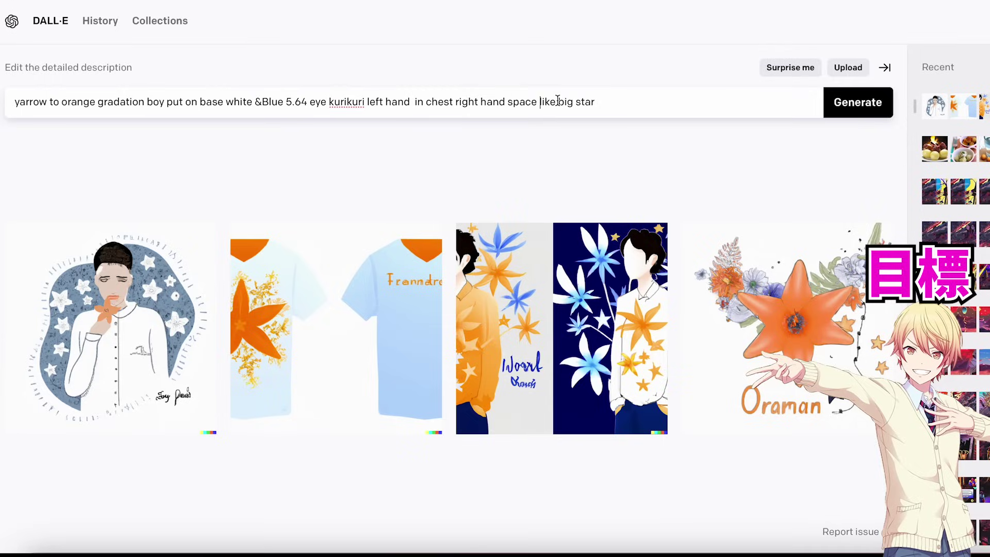
{"action": "left_click", "coordinate": [861, 107]}
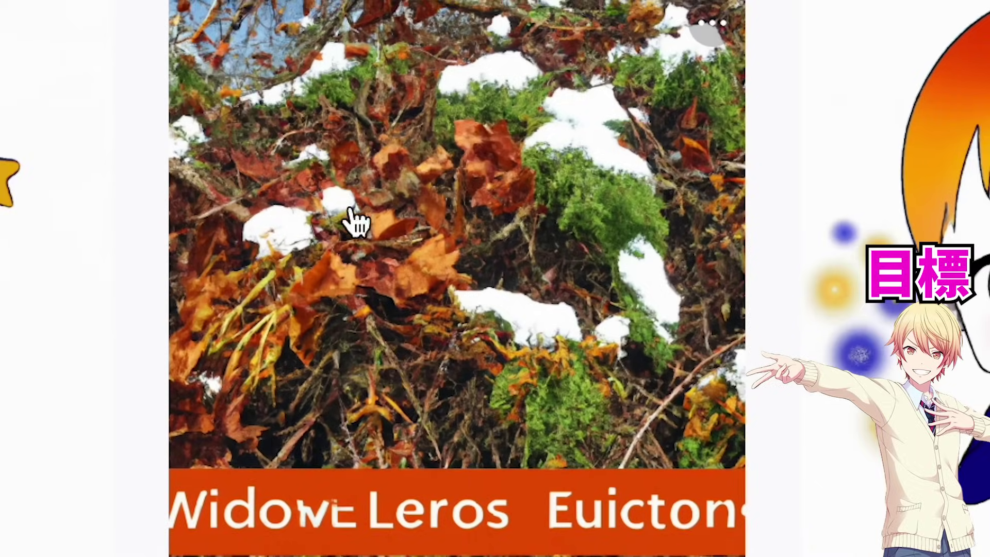
View the generated leaves picture, the figure with stars and the orange-haired character enlarged one after another.
{"action": "left_click", "coordinate": [278, 333]}
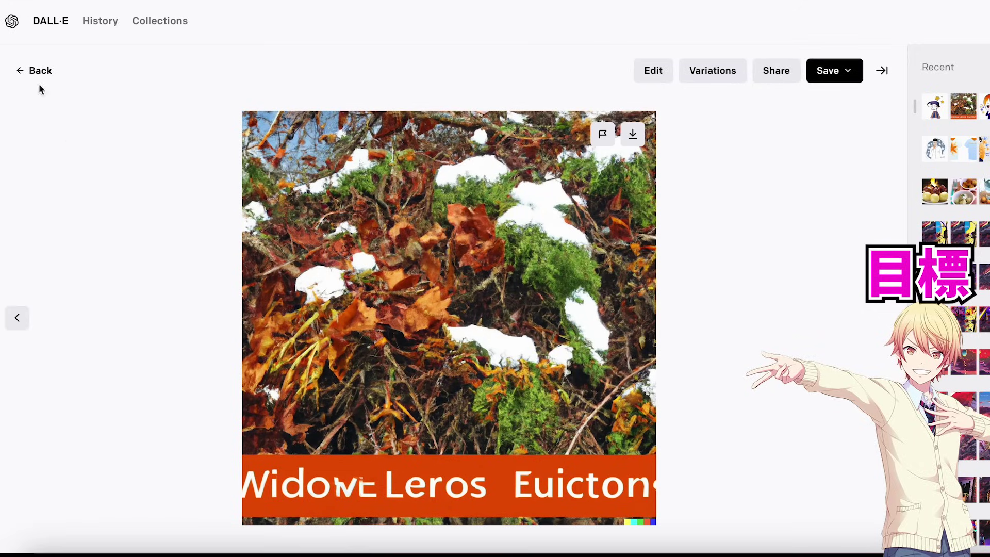
{"action": "left_click", "coordinate": [34, 74]}
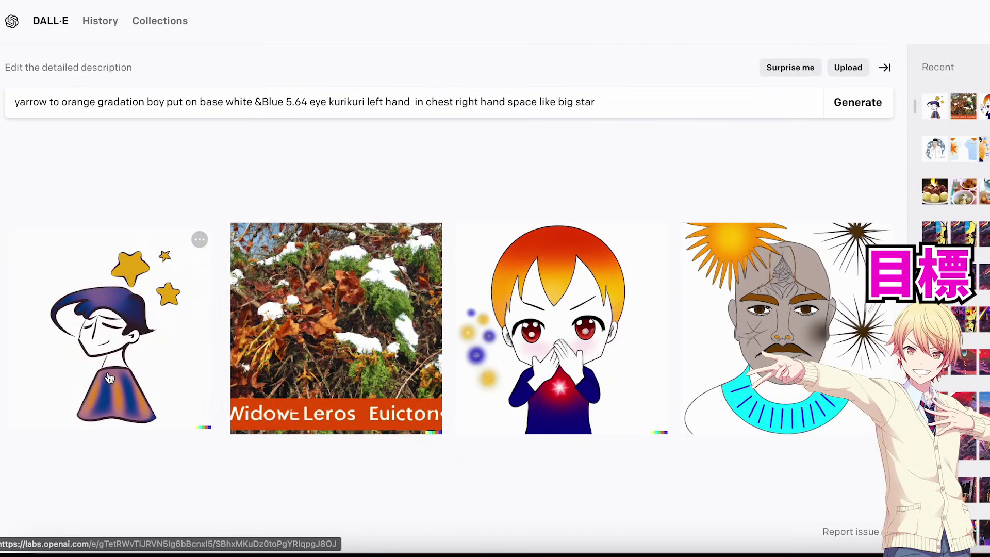
{"action": "left_click", "coordinate": [204, 349]}
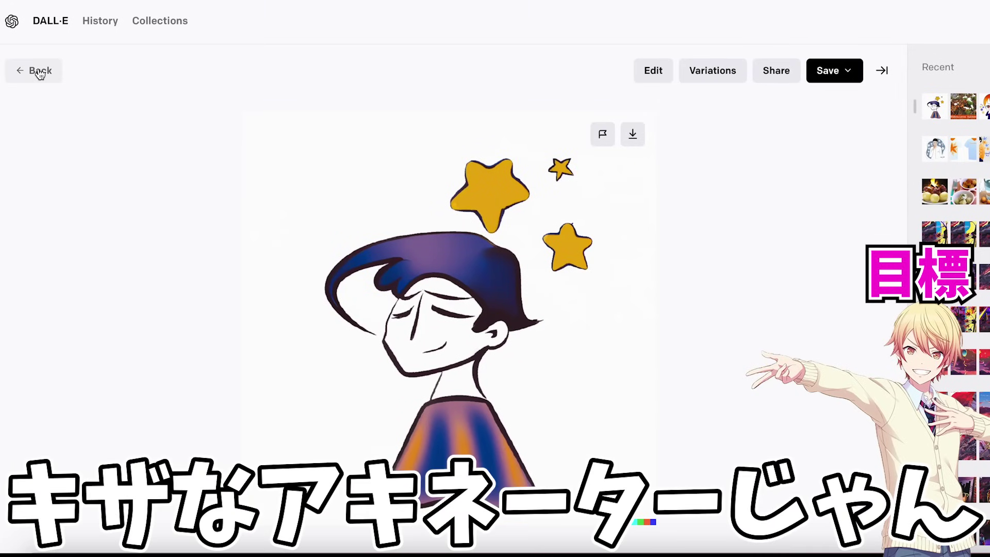
{"action": "left_click", "coordinate": [40, 75]}
{"action": "left_click", "coordinate": [557, 364]}
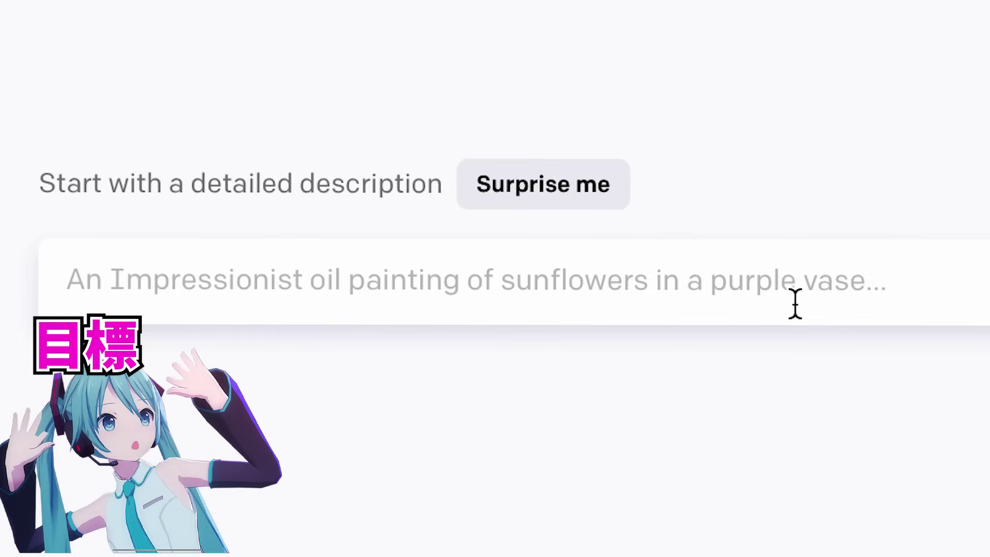
Enter "hatsunemiku" as a new image description and generate the images.
{"action": "type", "text": "hatunemiku"}
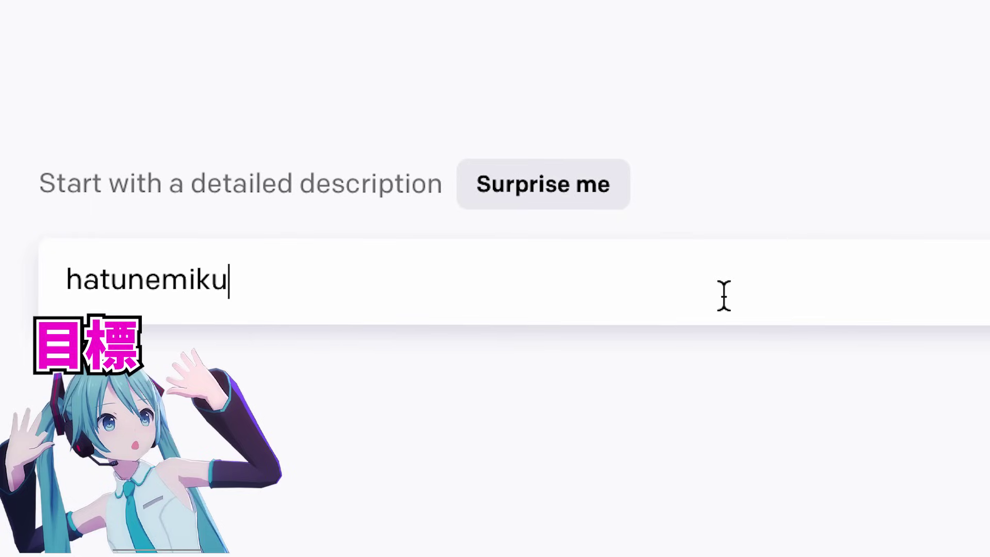
{"action": "left_click", "coordinate": [104, 281]}
{"action": "type", "text": "s"}
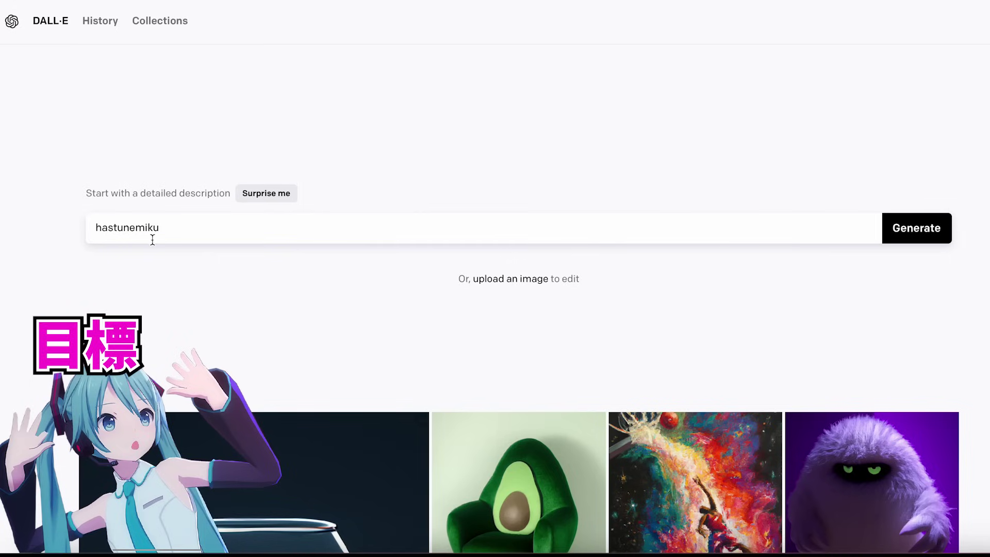
{"action": "key", "text": "BackSpace"}
{"action": "left_click", "coordinate": [113, 229]}
{"action": "type", "text": "s"}
{"action": "left_click", "coordinate": [887, 236]}
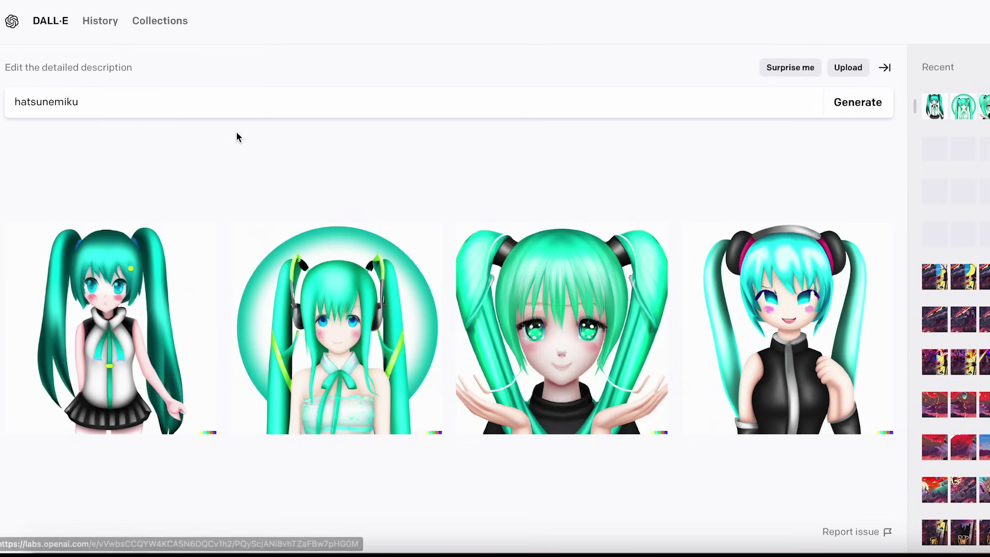
Replace the image description with "Tenma Tsukasa" and generate the images.
{"action": "double_click", "coordinate": [107, 99]}
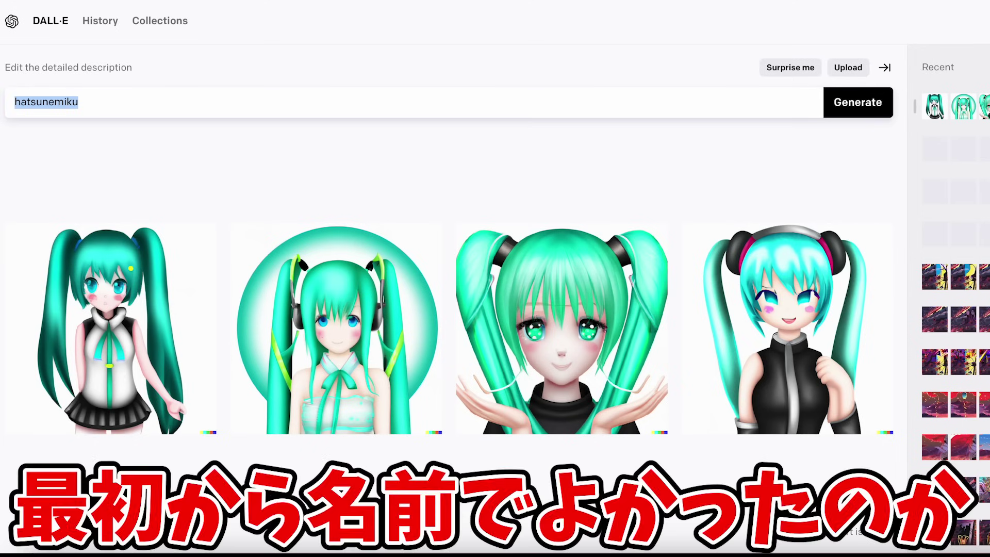
{"action": "type", "text": "Ten"}
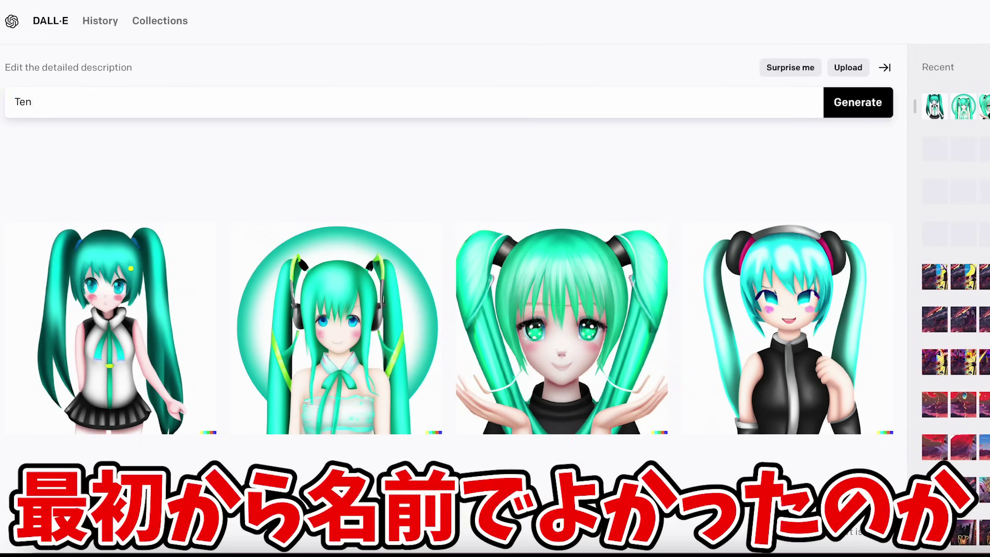
{"action": "type", "text": "ma"}
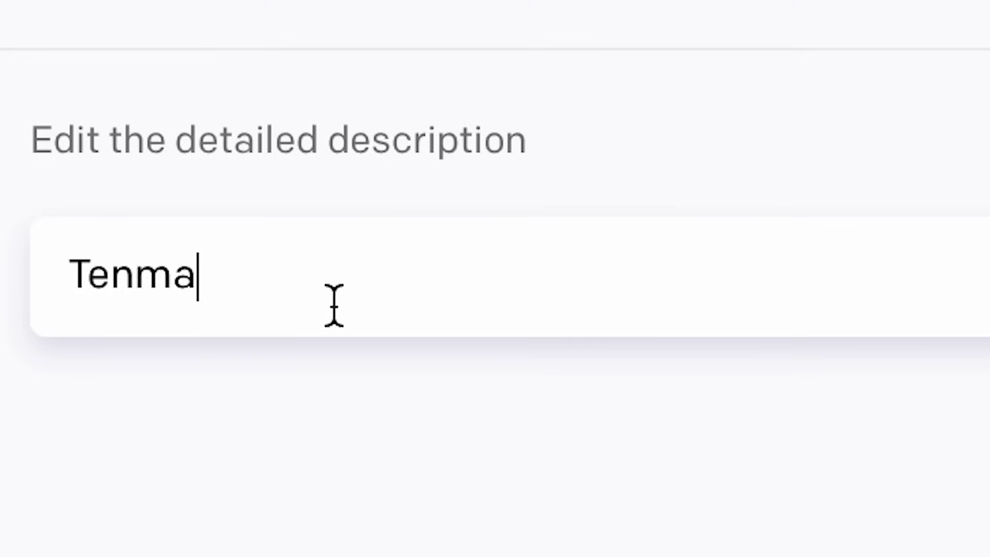
{"action": "type", "text": " Tsukasa"}
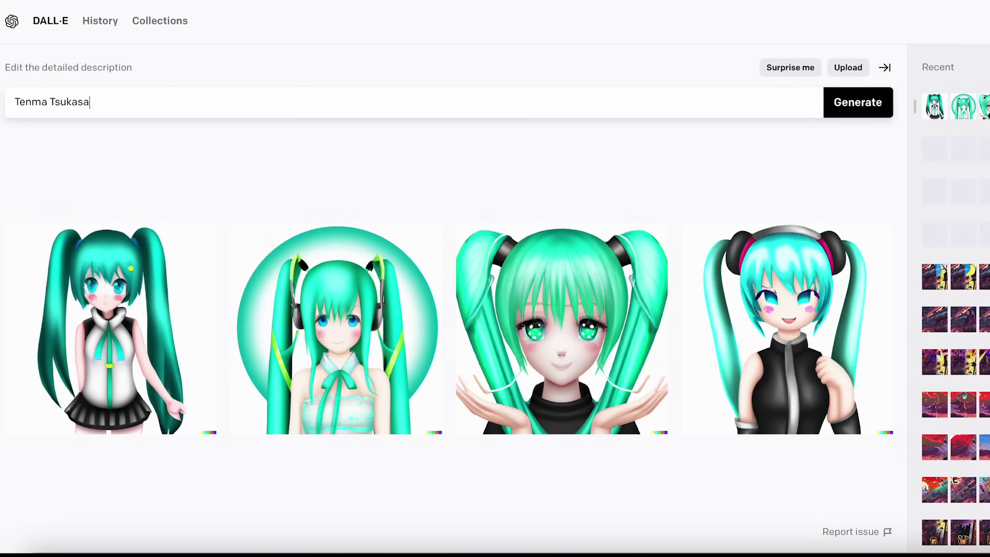
{"action": "left_click", "coordinate": [860, 103]}
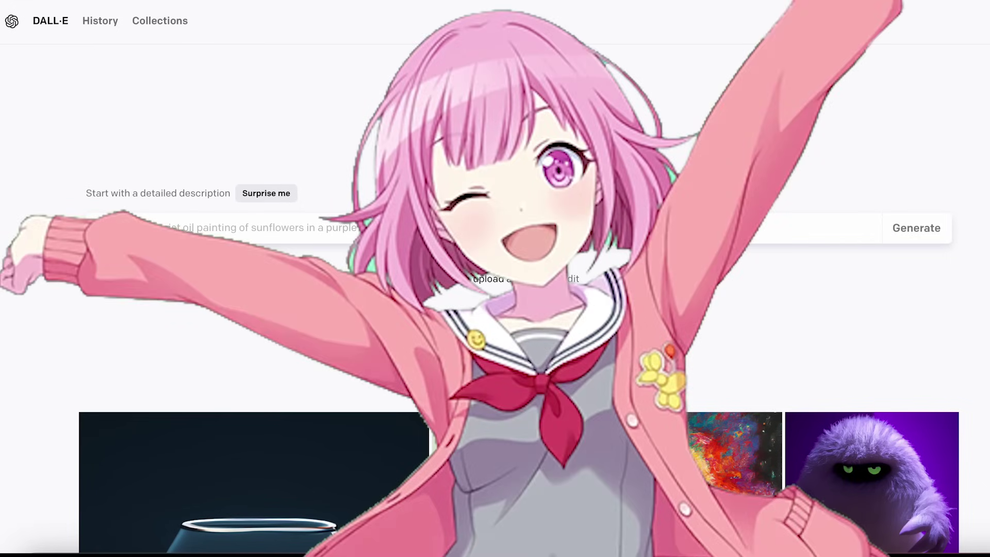
Enter "wandahoi girl pink hair hair wing very cute like taiyaki" as a new image description and generate the images.
{"action": "type", "text": "wa"}
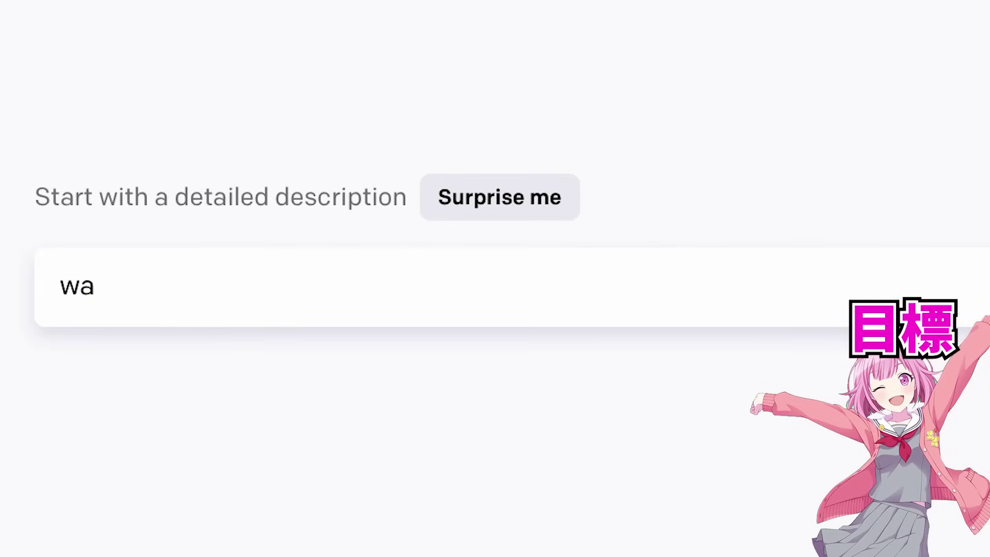
{"action": "type", "text": "ndahoi"}
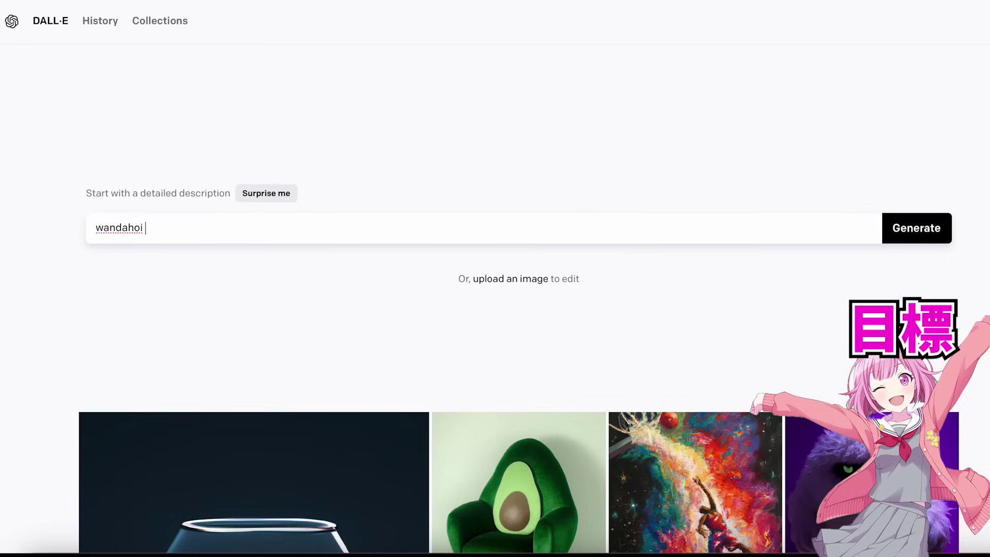
{"action": "type", "text": " girl"}
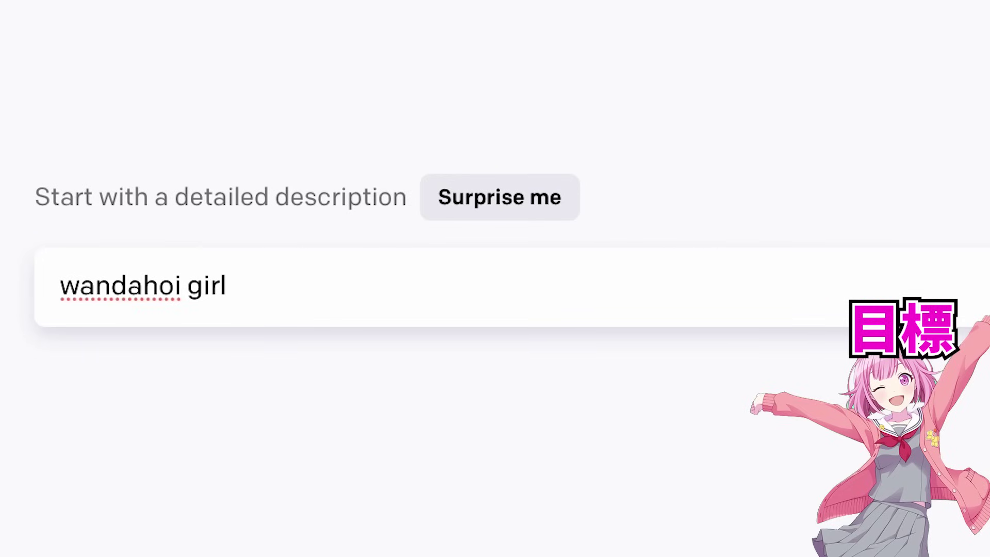
{"action": "type", "text": "pink hair"}
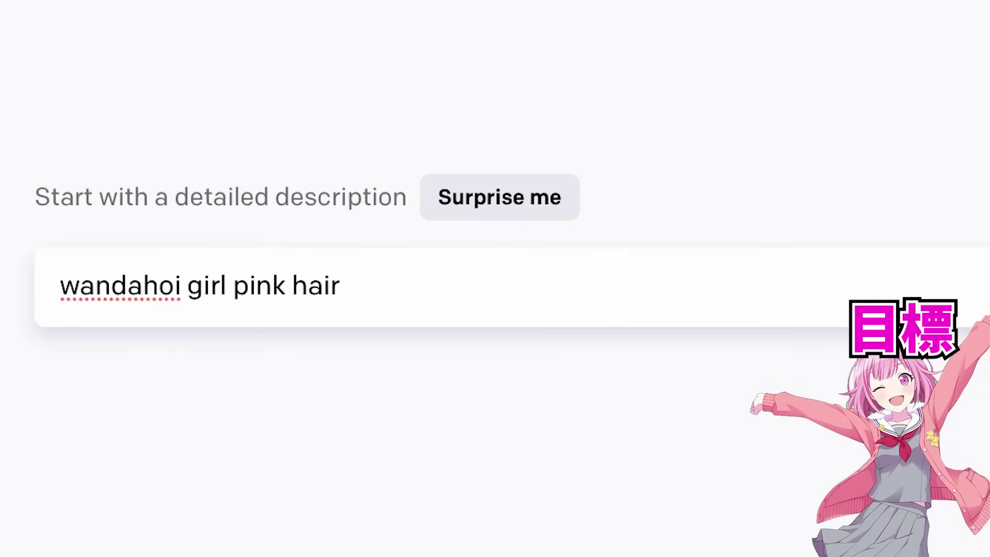
{"action": "type", "text": "hair wing"}
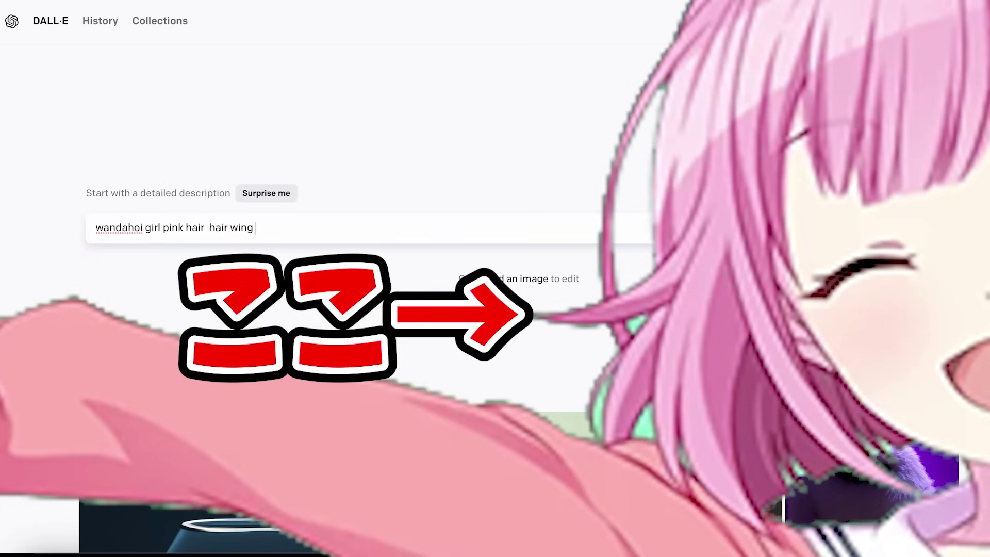
{"action": "type", "text": "very cute"}
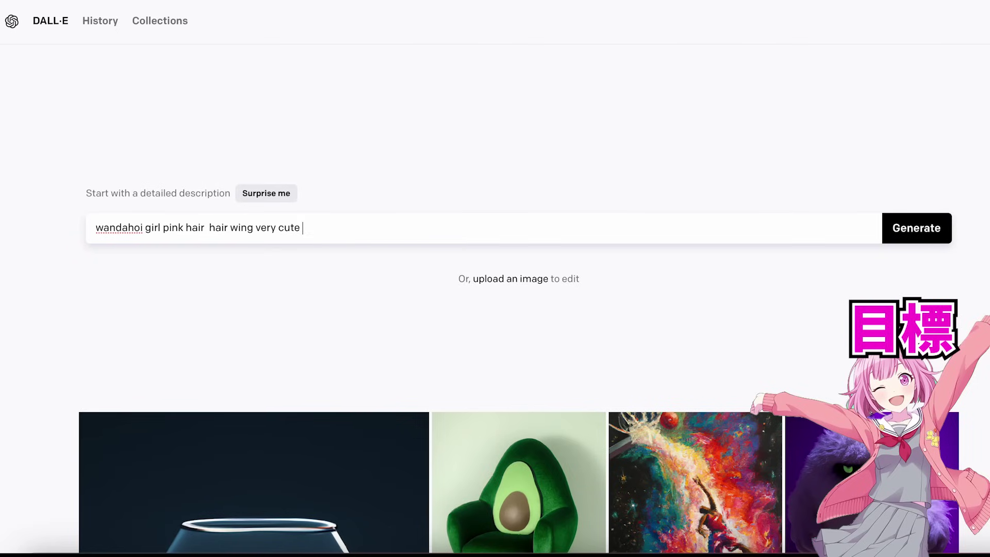
{"action": "type", "text": "like taiyaki"}
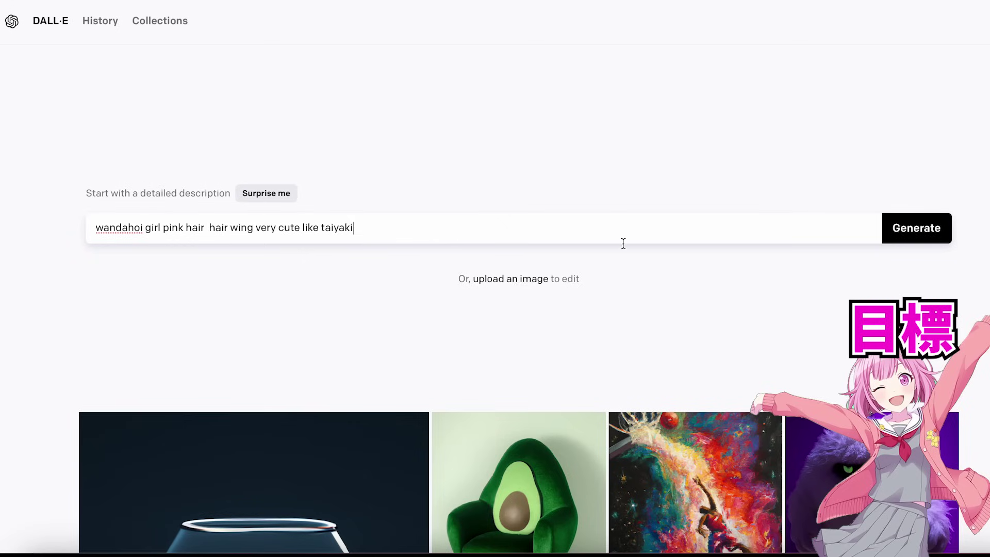
{"action": "left_click", "coordinate": [914, 238]}
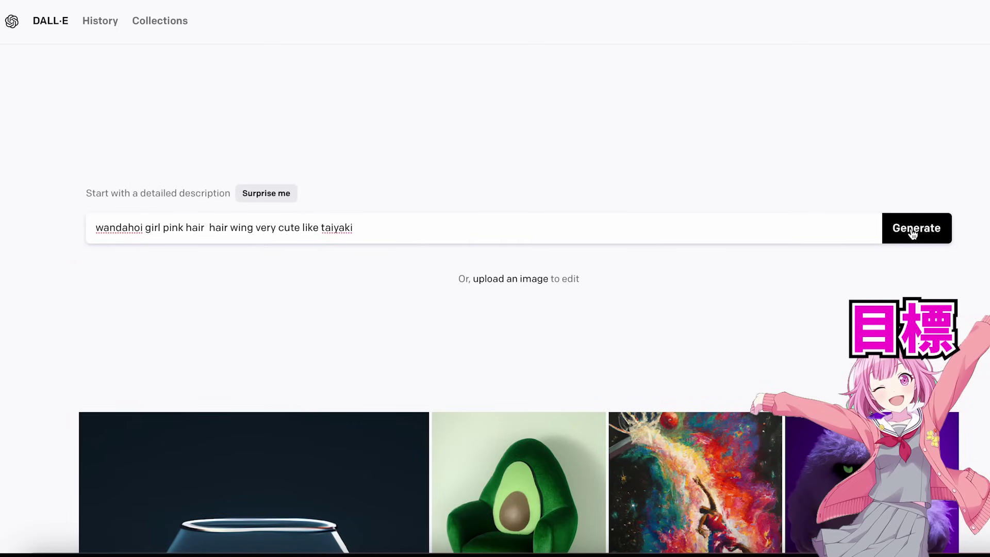
{"action": "left_click", "coordinate": [914, 234]}
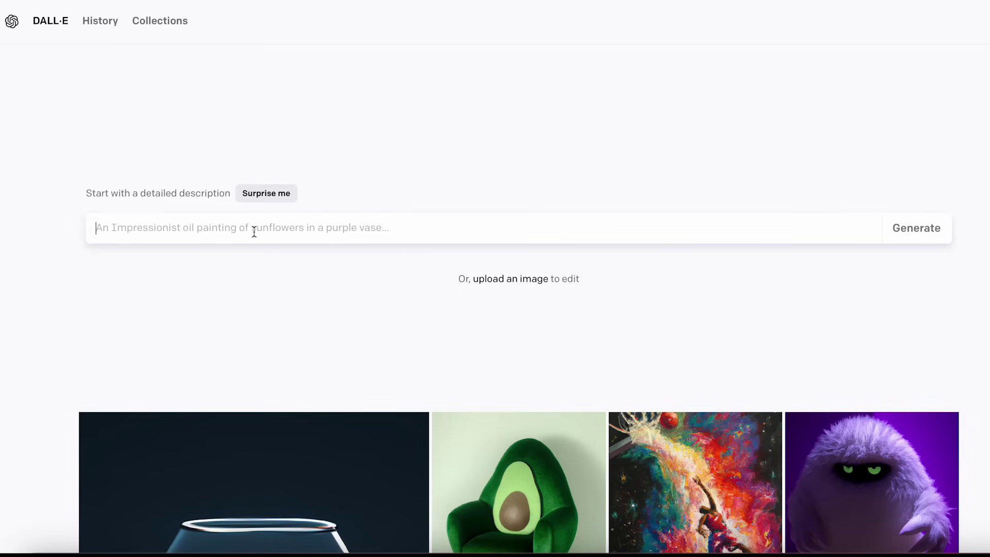
Generate images from the copied description ending "Wearing a beige cardigan uniform Left hand on chest, right hand outstretched Japanese illustration" and enlarge the three-figure picture.
{"action": "key", "text": "ctrl+v"}
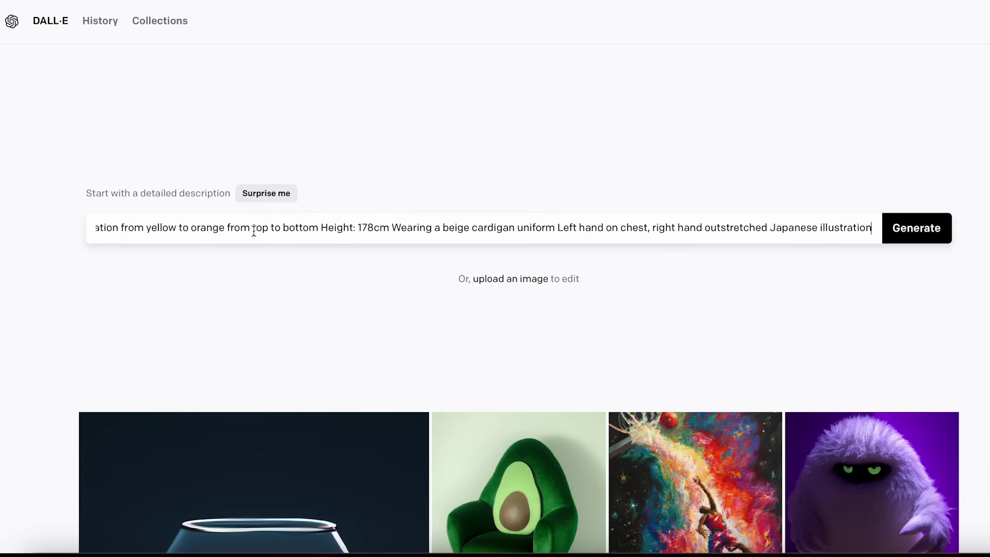
{"action": "left_click", "coordinate": [908, 232]}
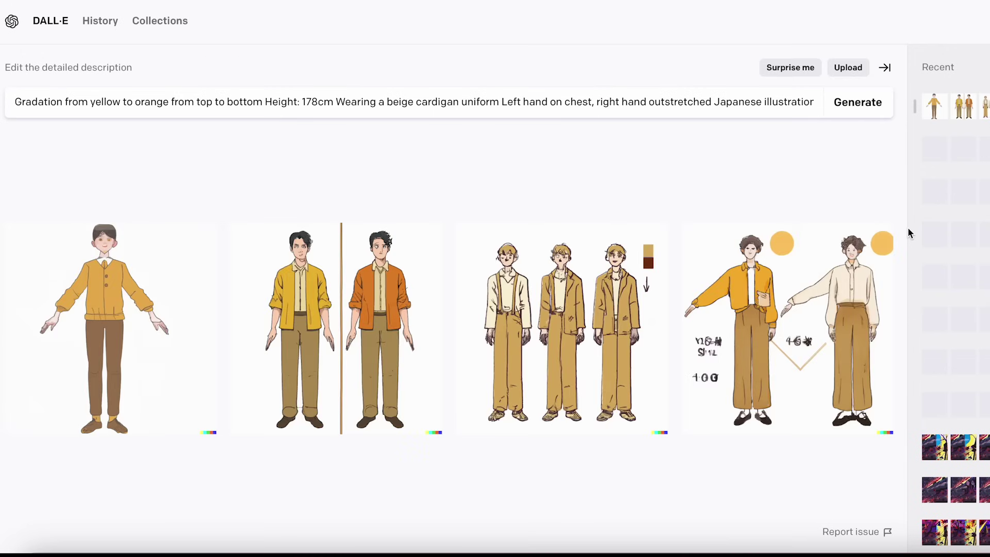
{"action": "left_click", "coordinate": [490, 248]}
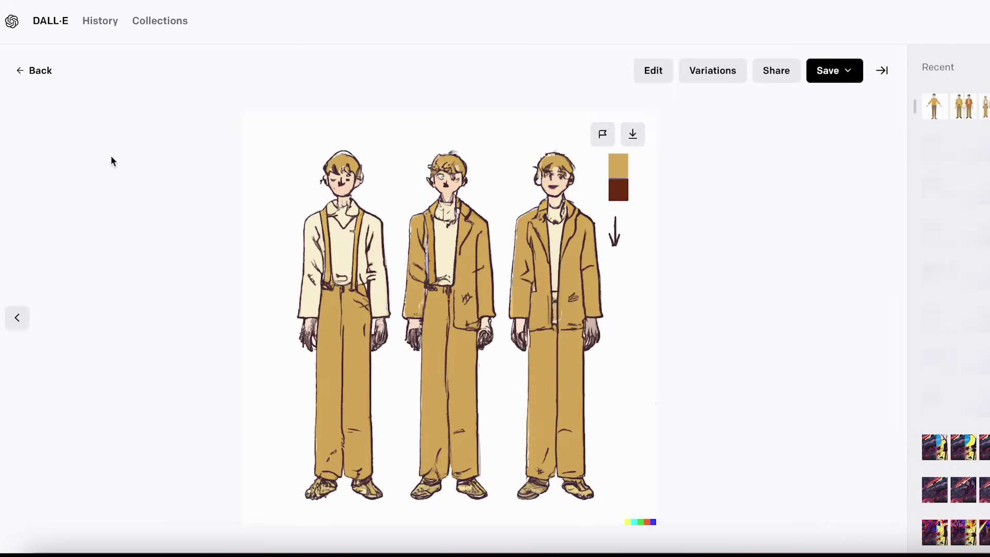